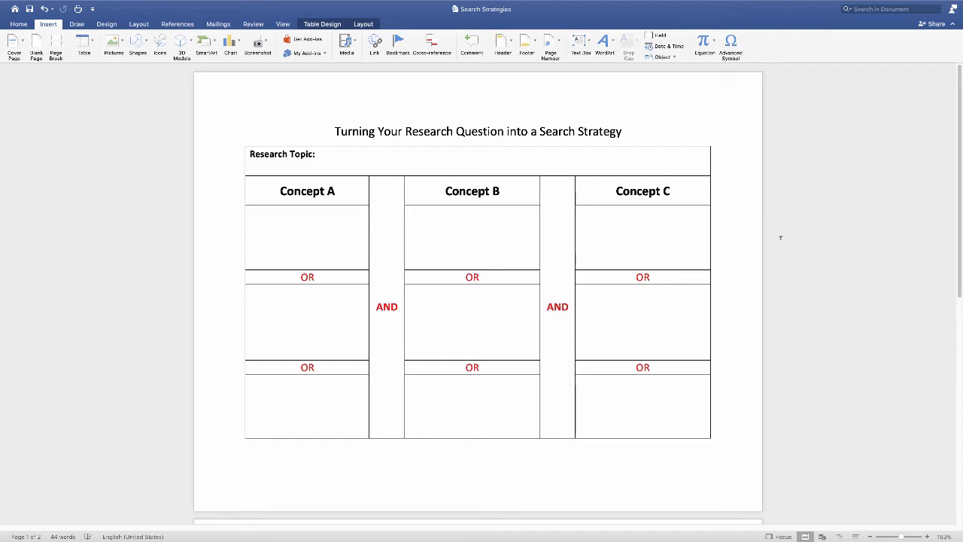
Enter 'Long-term health effects of concussions sustained in high school football' as the Research Topic, fixing the typo.
{"action": "left_click", "coordinate": [357, 156]}
{"action": "type", "text": "L"}
{"action": "type", "text": "ong-termhela"}
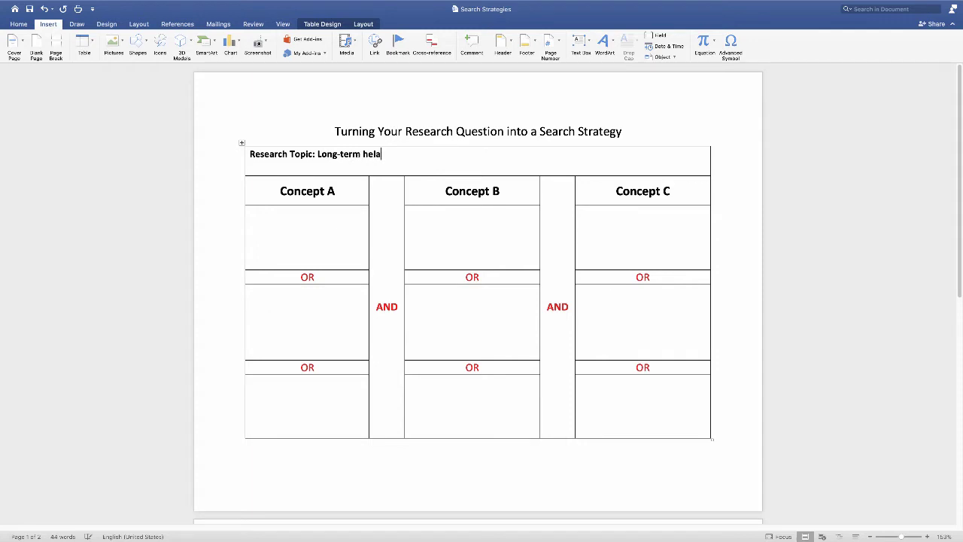
{"action": "type", "text": "th"}
{"action": "key", "text": "BackSpace"}
{"action": "key", "text": "BackSpace"}
{"action": "key", "text": "BackSpace"}
{"action": "type", "text": "alth"}
{"action": "type", "text": " effects of"}
{"action": "type", "text": " concussio"}
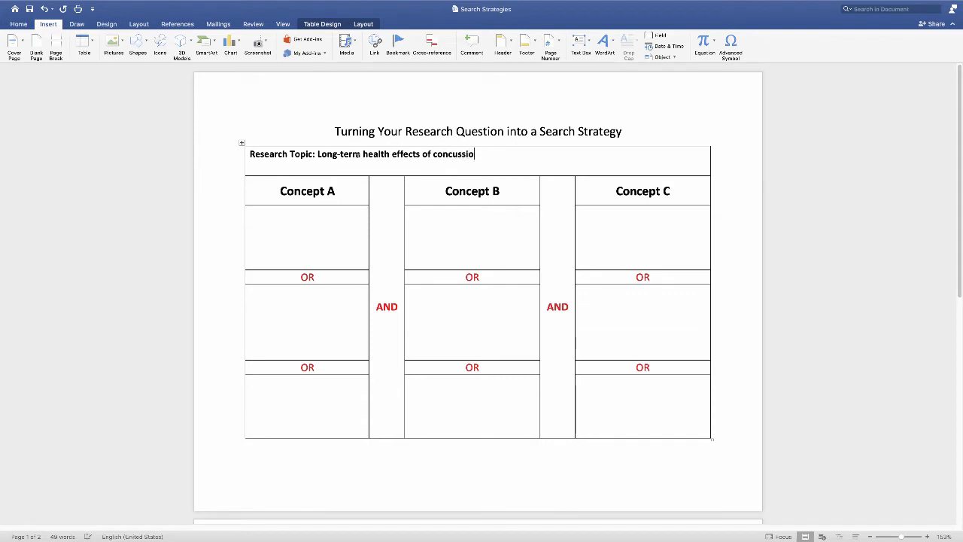
{"action": "type", "text": "ns sustaine"}
{"action": "type", "text": "d in high schoo"}
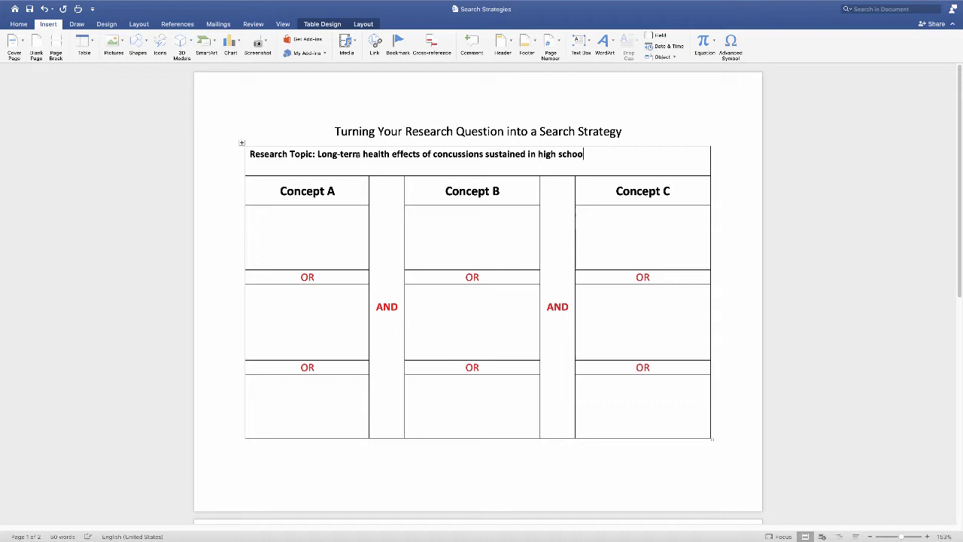
{"action": "type", "text": "l football"}
Enter Football, concussions and Health effects as Concepts A, B and C.
{"action": "left_click", "coordinate": [308, 236]}
{"action": "type", "text": "Football"}
{"action": "left_click", "coordinate": [472, 240]}
{"action": "type", "text": "con"}
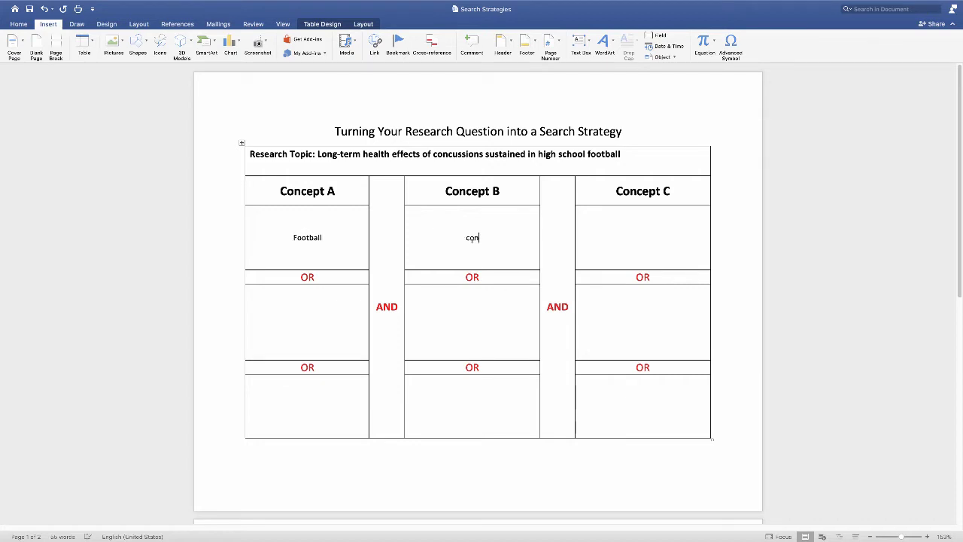
{"action": "type", "text": "cussions"}
{"action": "key", "text": "Tab"}
{"action": "type", "text": "Heal"}
{"action": "type", "text": "th effects"}
Prefix Concept A with 'High school' and Concept C with 'Long-term'.
{"action": "left_click", "coordinate": [291, 237]}
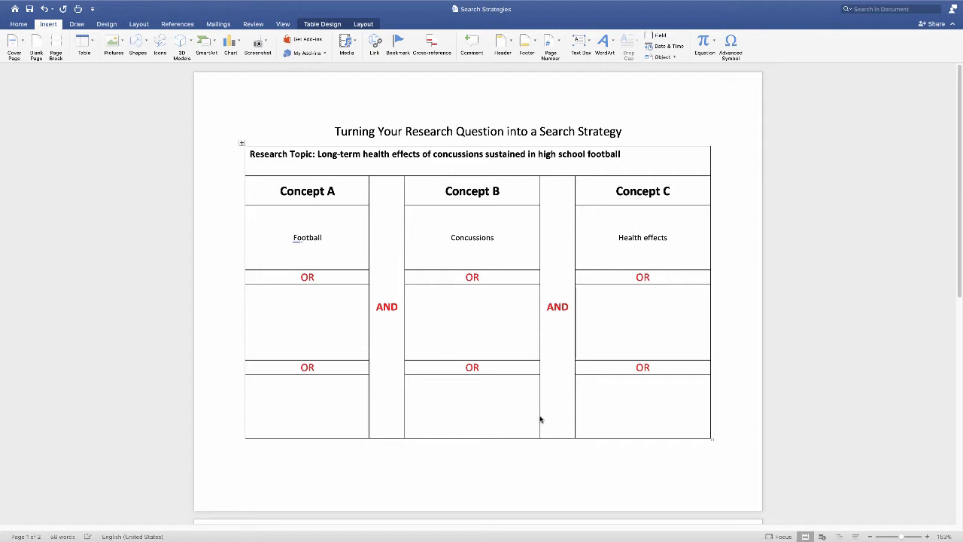
{"action": "type", "text": "High school"}
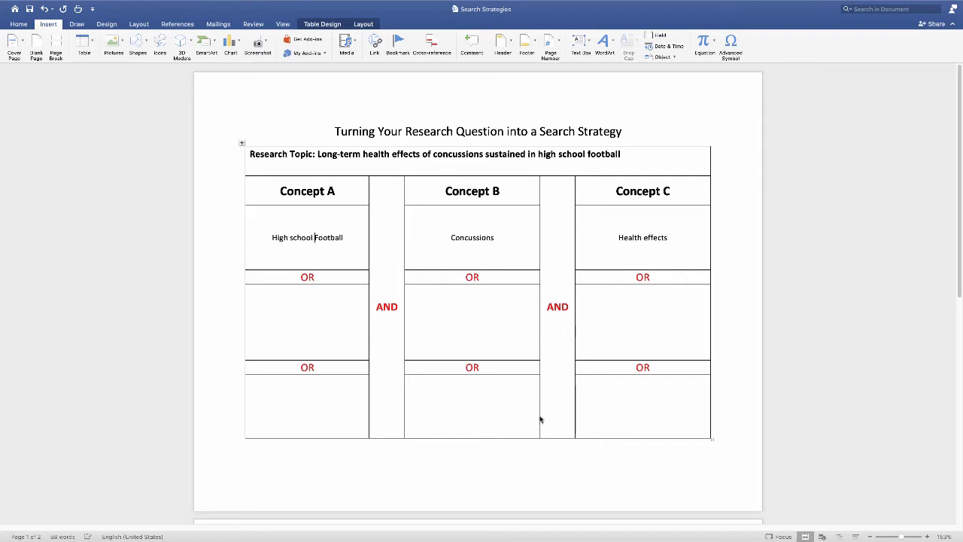
{"action": "left_click", "coordinate": [619, 237]}
{"action": "type", "text": "Long-term"}
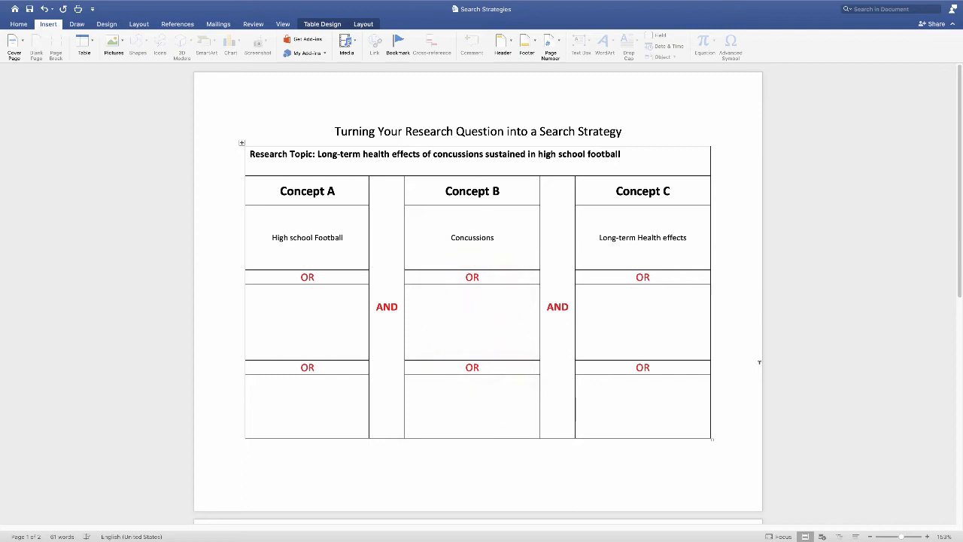
Enter 'Head injury' and 'Mild traumatic brain injury' as synonyms under Concussions in Concept B.
{"action": "type", "text": "H"}
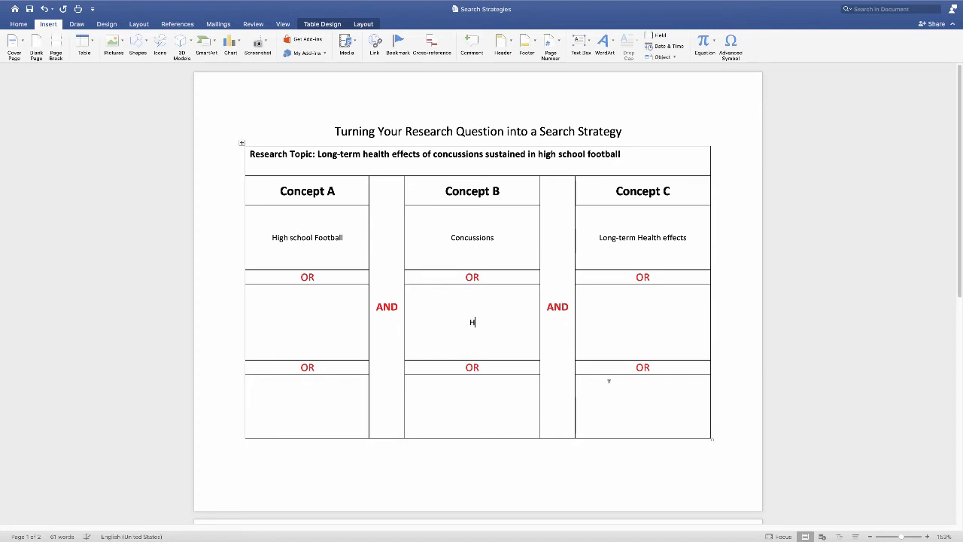
{"action": "type", "text": "ead injury"}
{"action": "left_click", "coordinate": [493, 431]}
{"action": "type", "text": "Mild traumat"}
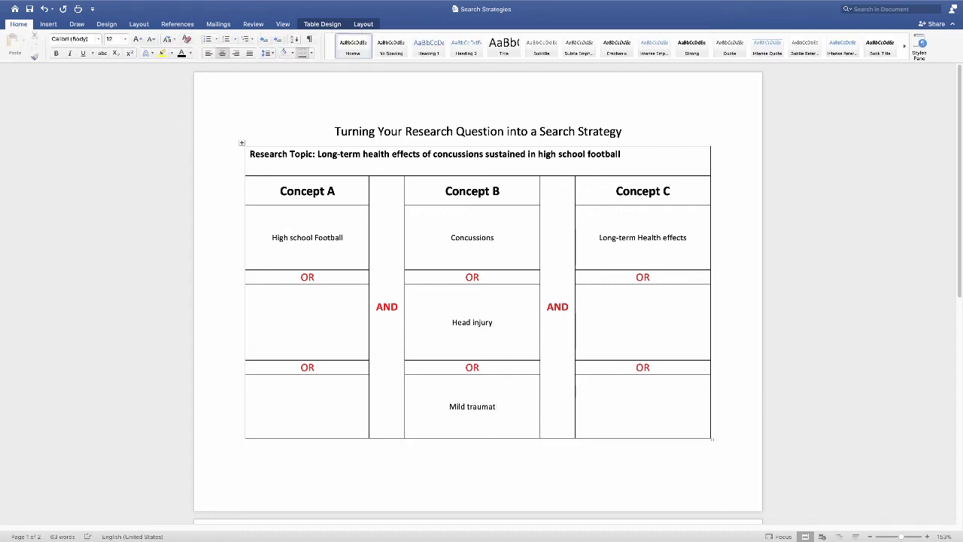
{"action": "type", "text": "ic brain in"}
{"action": "type", "text": "jury"}
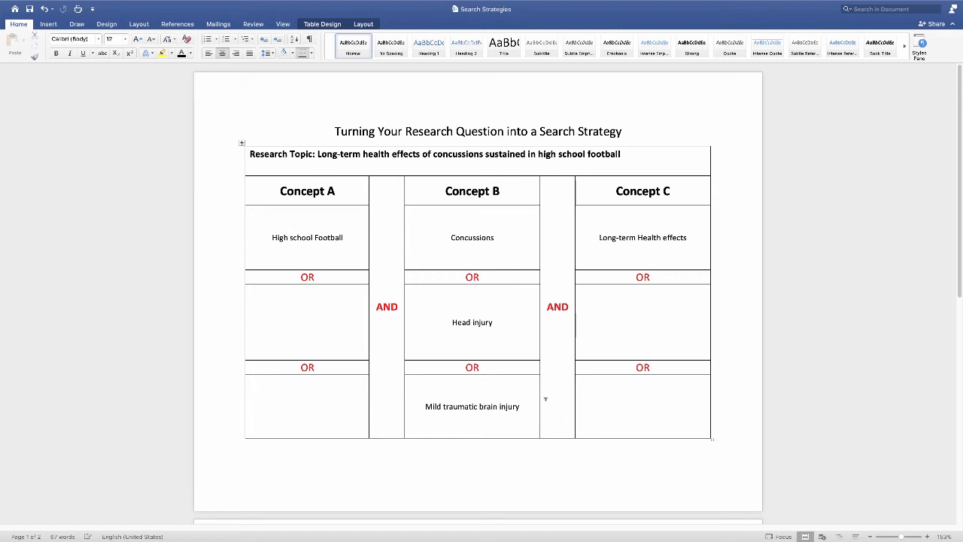
Add 'Secondary school football' and 'adolescent football' as Concept A synonyms.
{"action": "type", "text": "Secondary school"}
{"action": "type", "text": " football"}
{"action": "key", "text": "Down"}
{"action": "type", "text": "adole"}
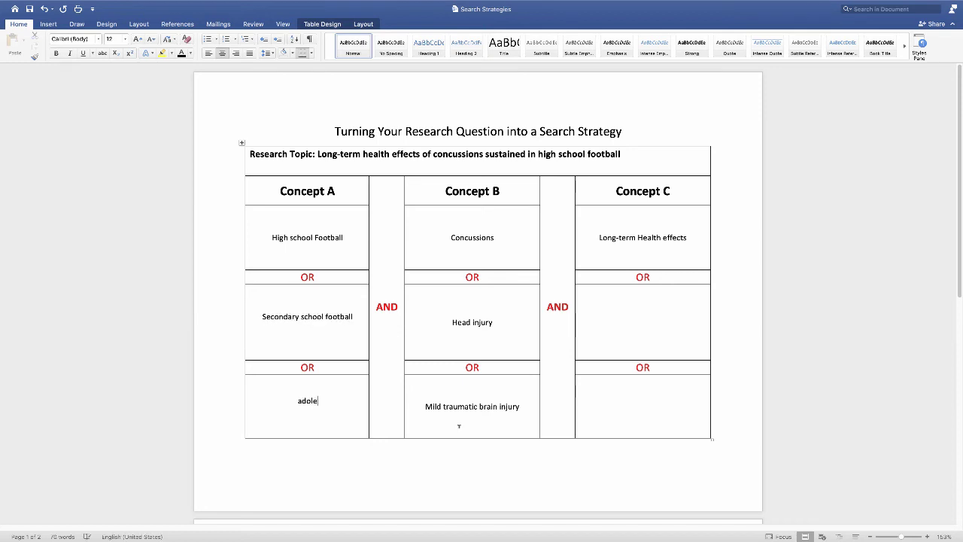
{"action": "type", "text": "scent foot"}
{"action": "type", "text": "ball"}
Add 'Health impact' and 'Chronic health effects' as Concept C synonyms.
{"action": "left_click", "coordinate": [643, 409]}
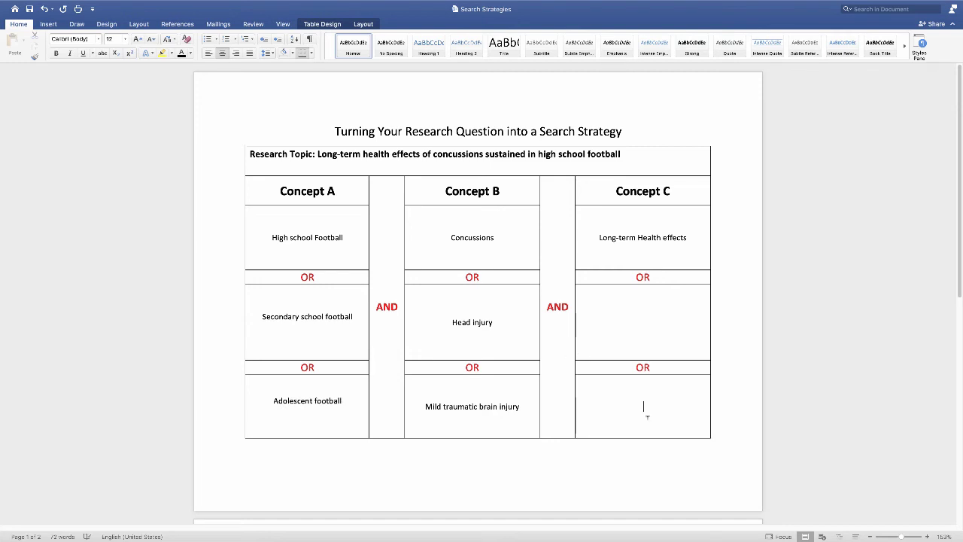
{"action": "left_click", "coordinate": [639, 319]}
{"action": "type", "text": "Health impact"}
{"action": "left_click", "coordinate": [695, 399]}
{"action": "type", "text": "Chronic hea"}
{"action": "type", "text": "lth effects"}
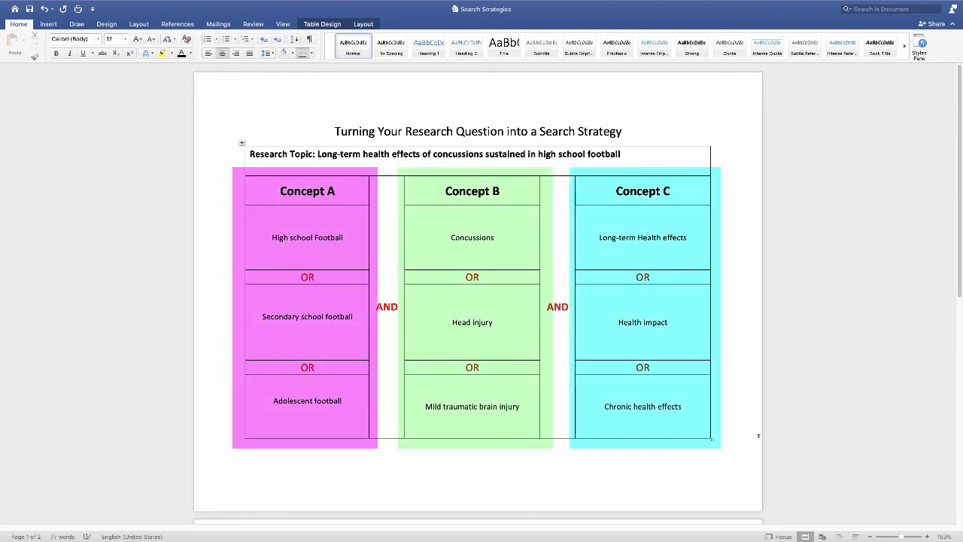
{"action": "left_click", "coordinate": [733, 88]}
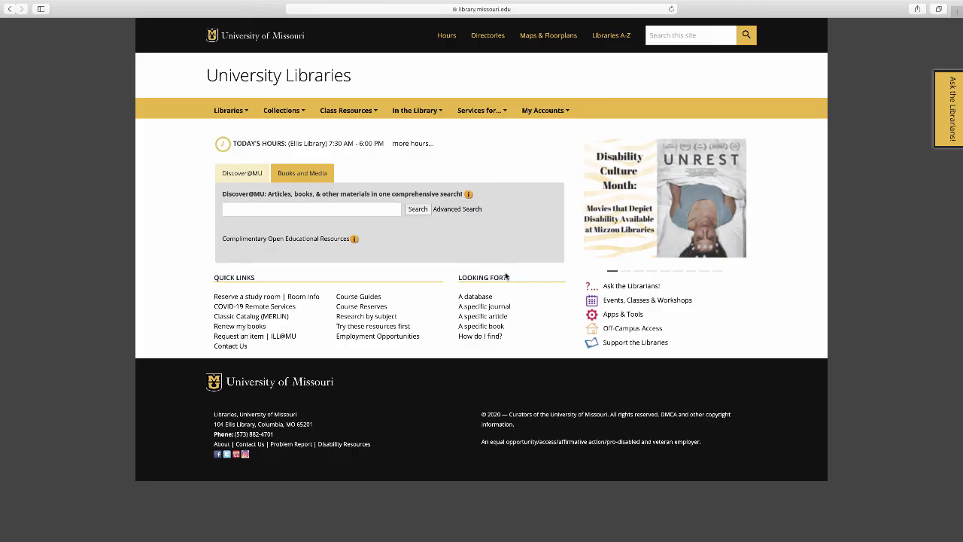
Open the 'Ask the Librarians!' chat panel on the library homepage.
{"action": "left_click", "coordinate": [950, 115]}
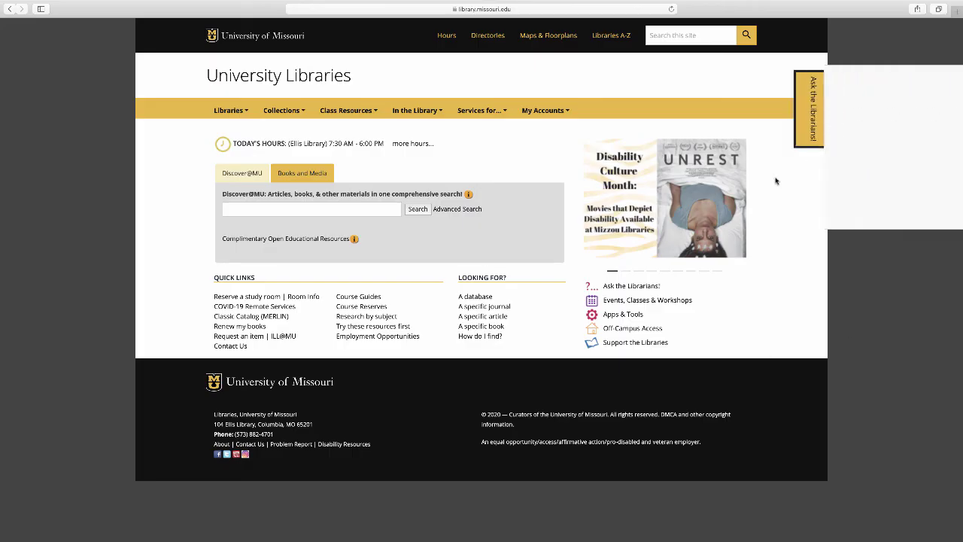